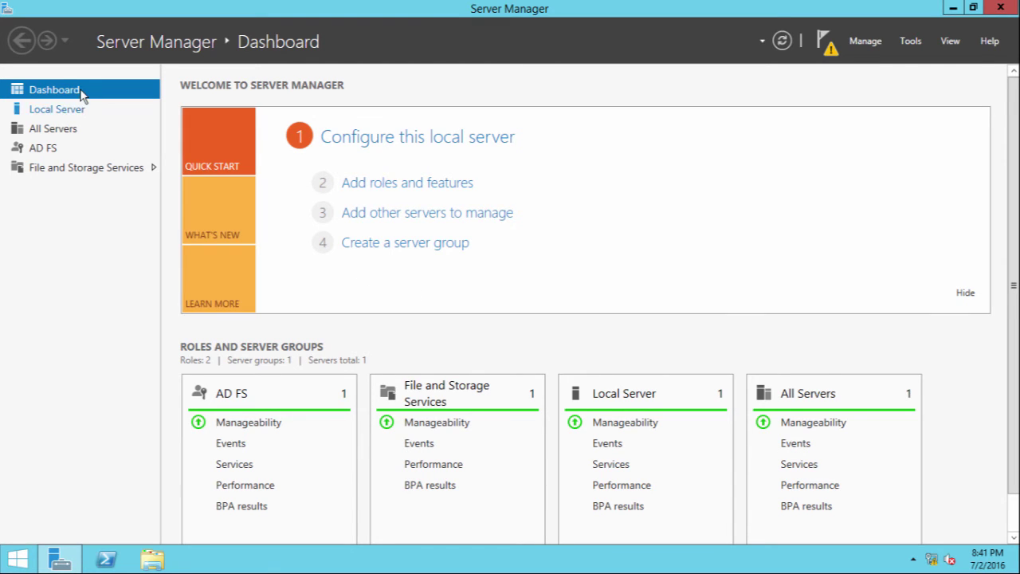
From the Local Server page's notifications, launch the federation service configuration for labfs2
left_click(64, 109)
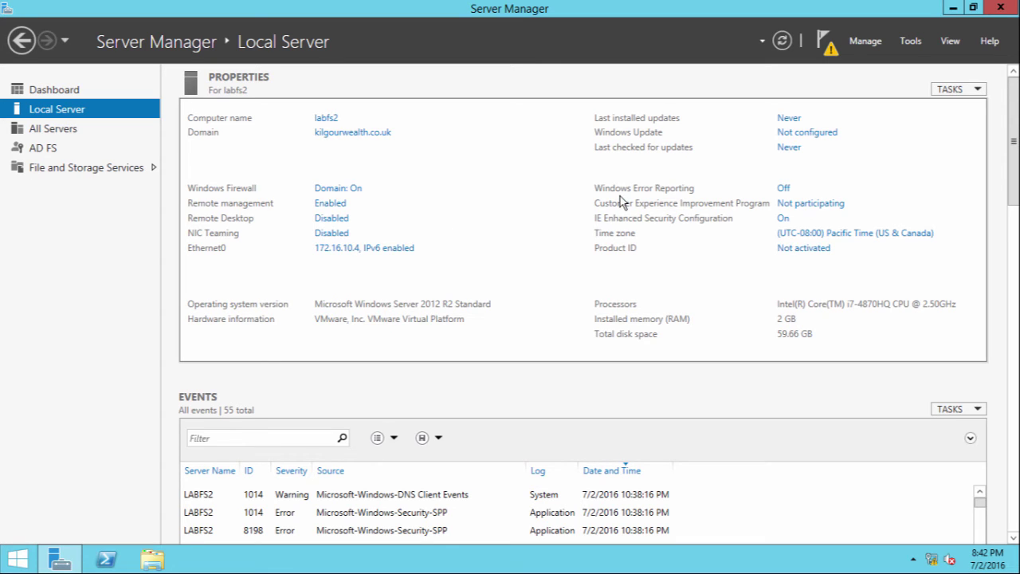
left_click(831, 51)
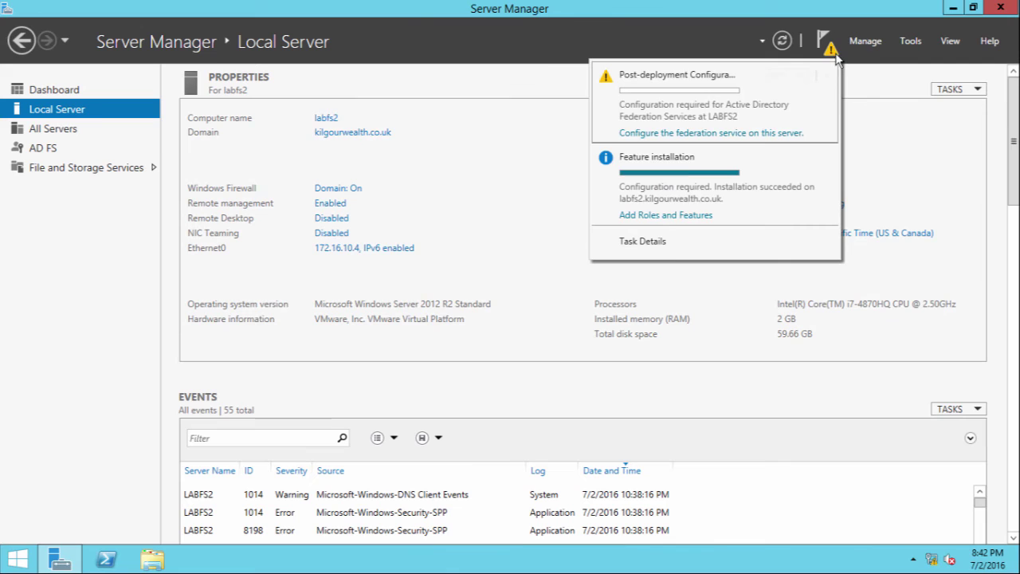
left_click(714, 135)
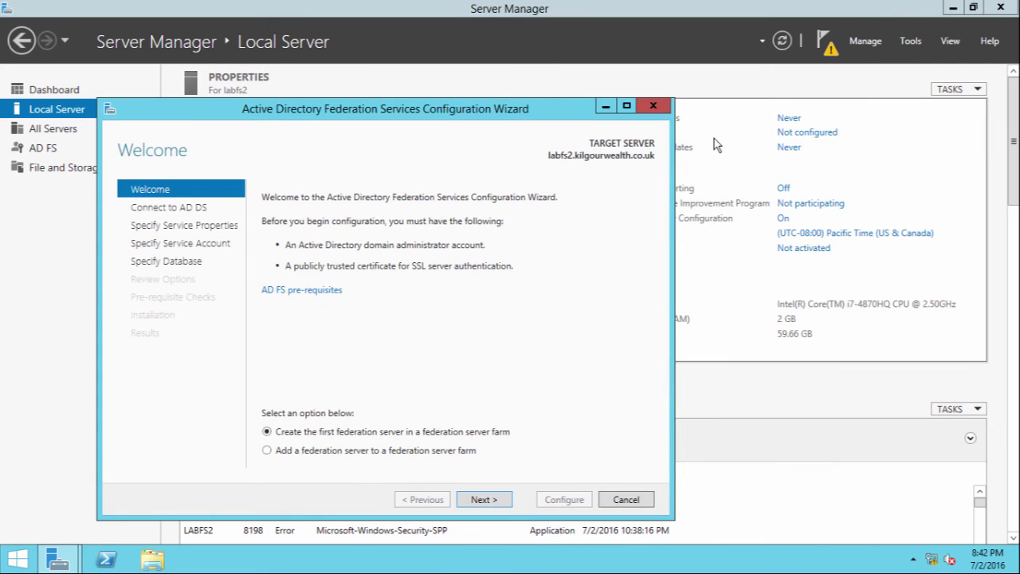
Choose to join an existing federation farm, keep the administrator account, and enter labfs2.kilgourwealth.co.uk as primary server
left_click(327, 450)
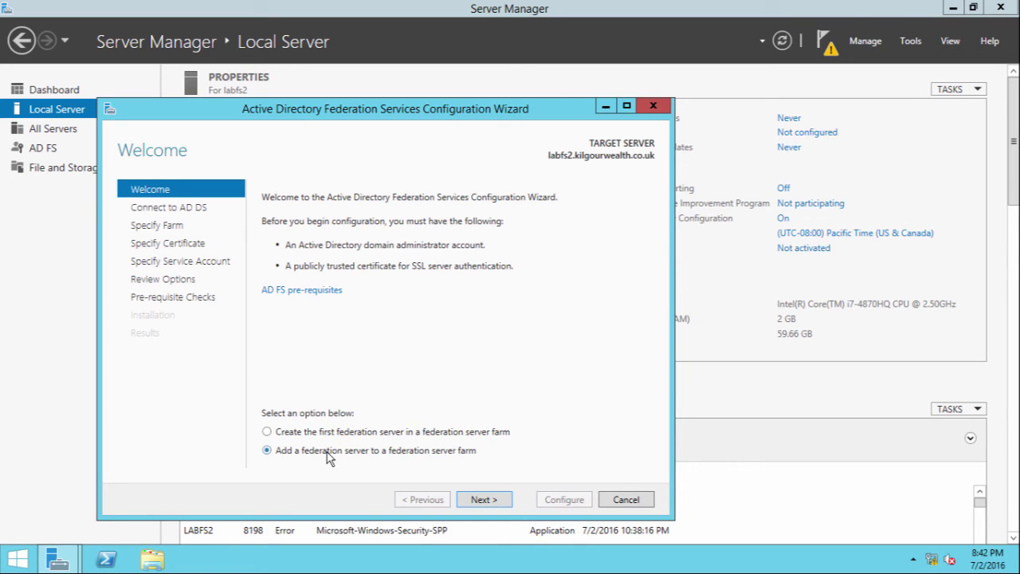
left_click(466, 502)
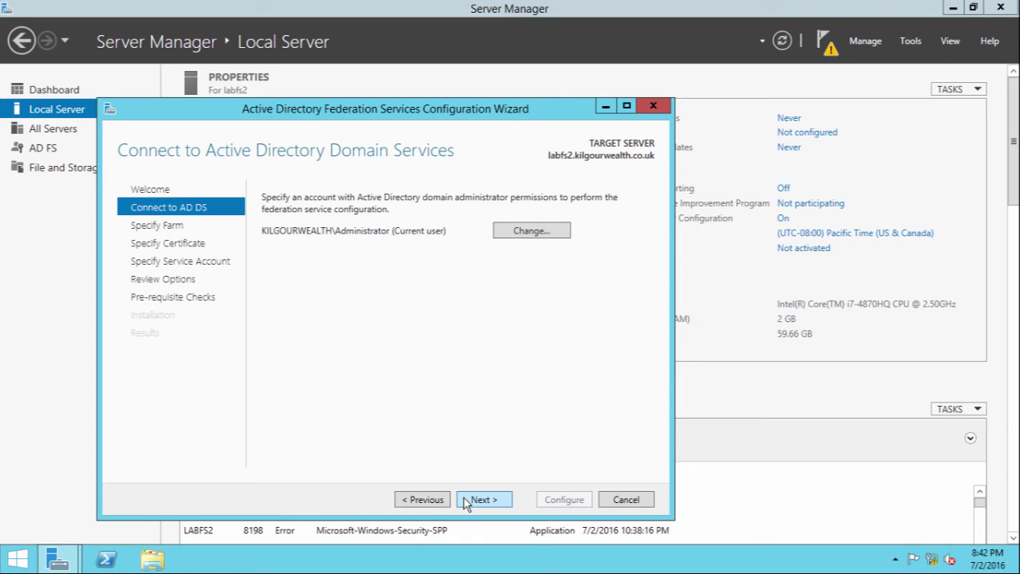
left_click(466, 502)
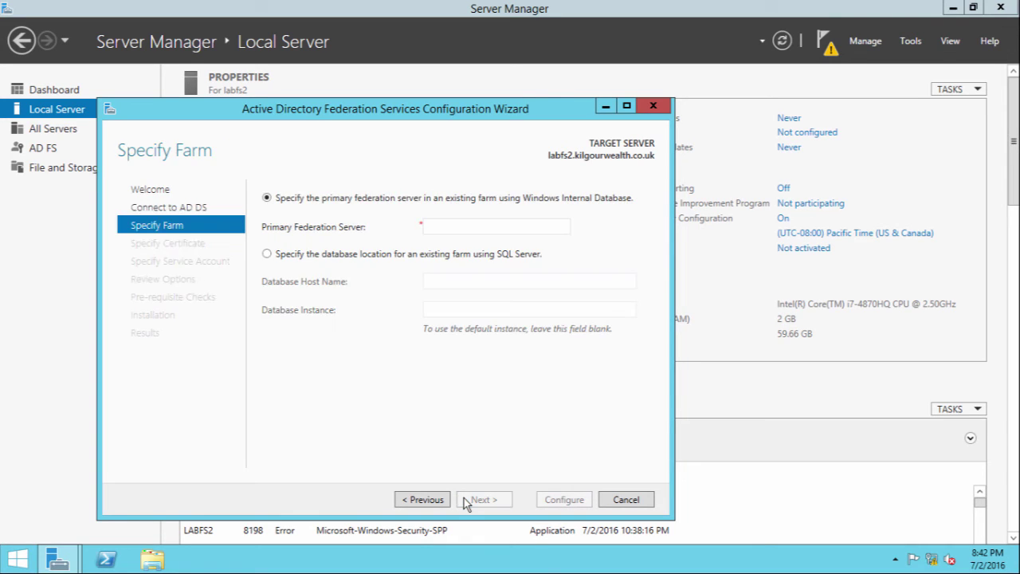
left_click(486, 230)
type("labfs2.kilgourw")
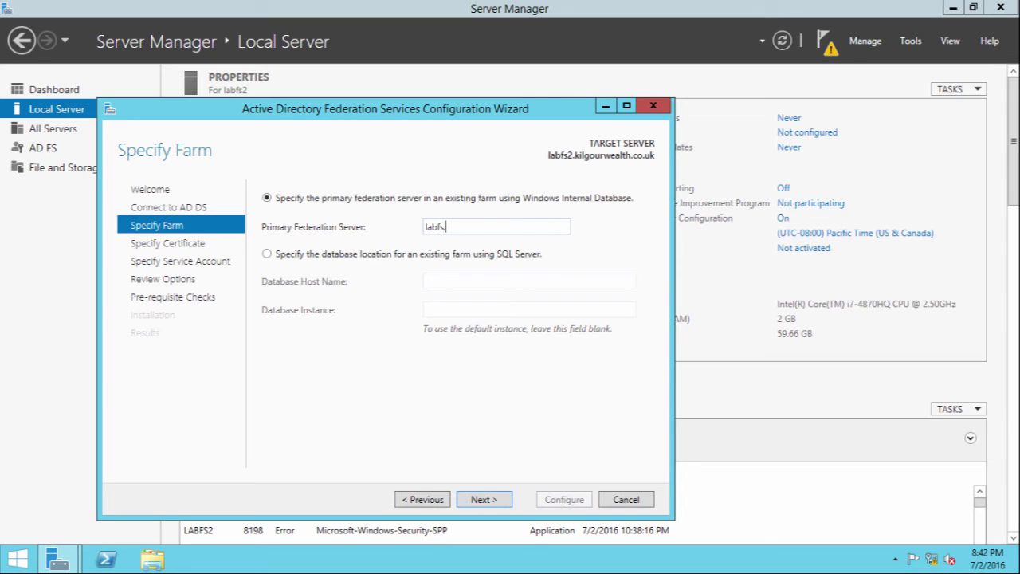
type("ealth.co.uk")
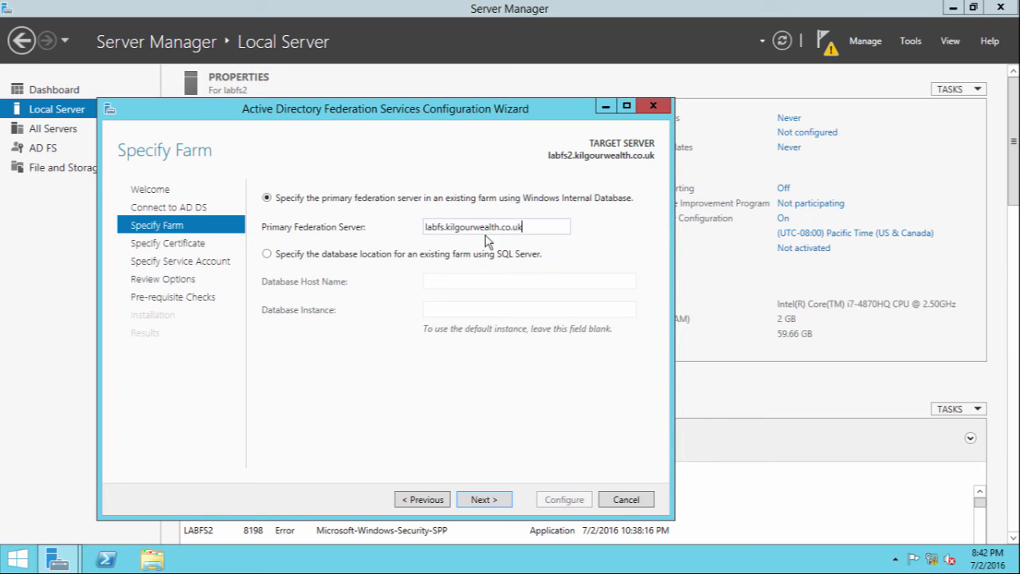
Select the sso.kilgourwealth.co.uk SSL certificate
left_click(473, 500)
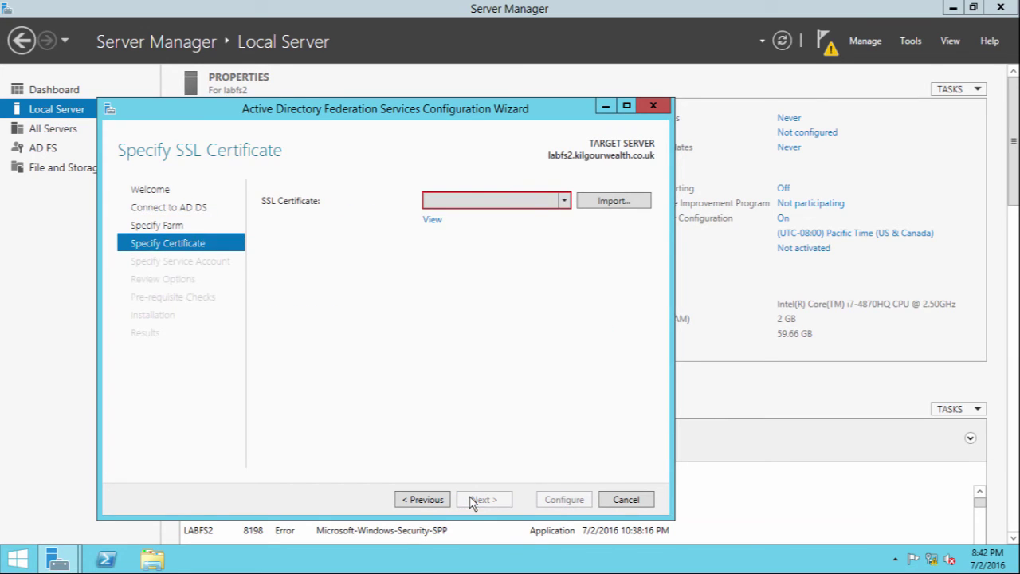
left_click(542, 200)
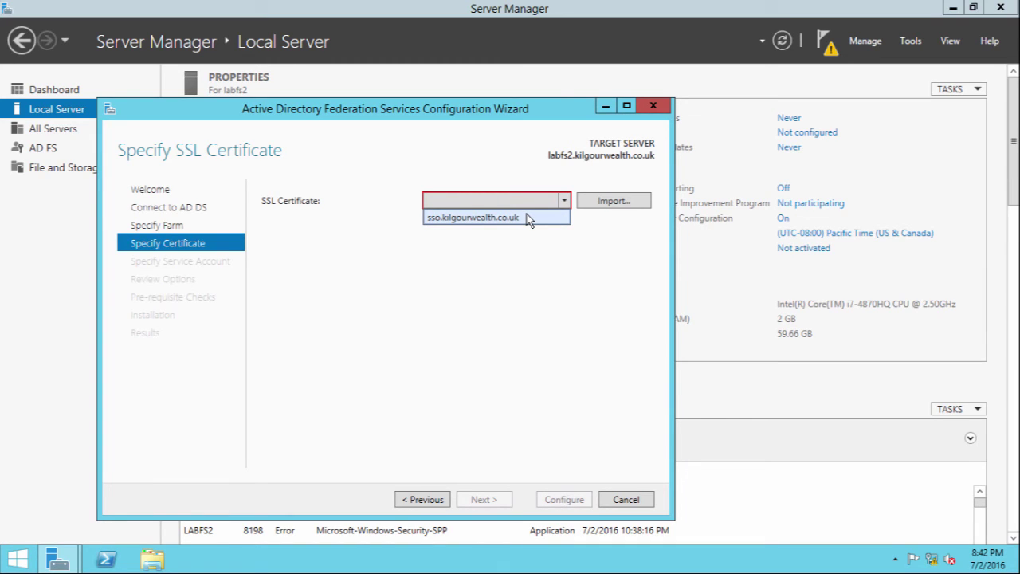
left_click(528, 219)
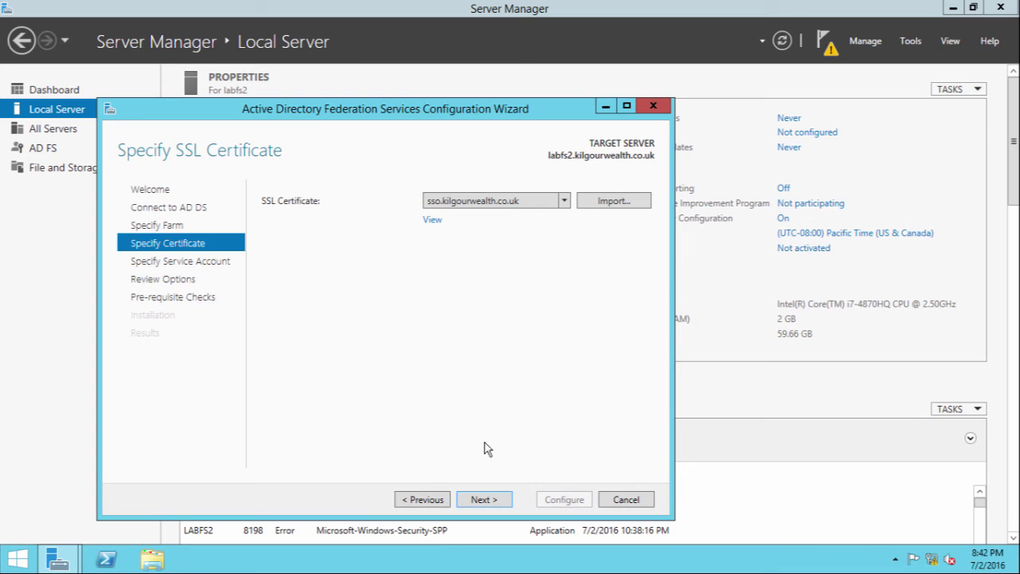
Set Administrator as the service account with its password and proceed to Review Options
left_click(480, 499)
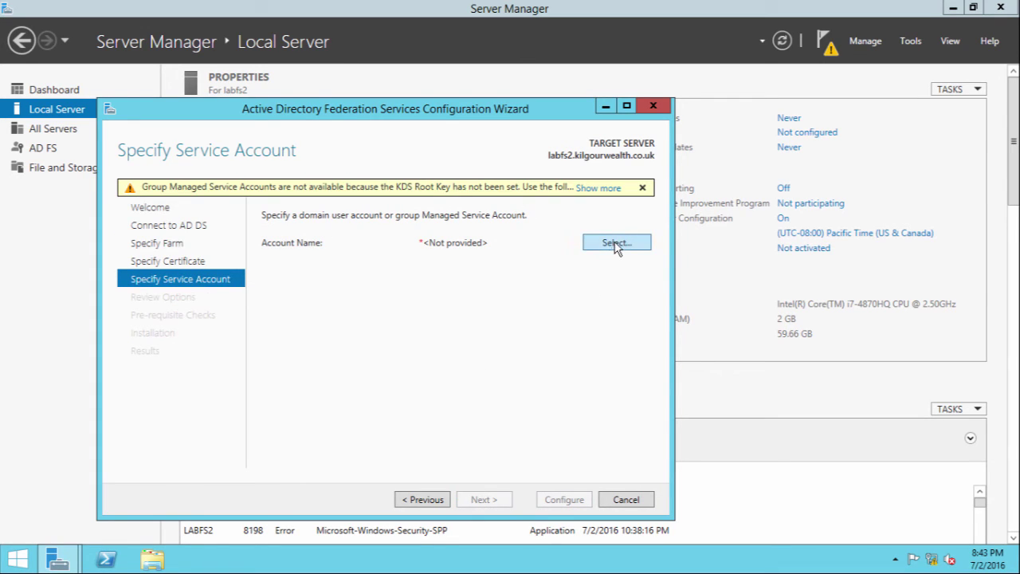
left_click(617, 244)
type("admin")
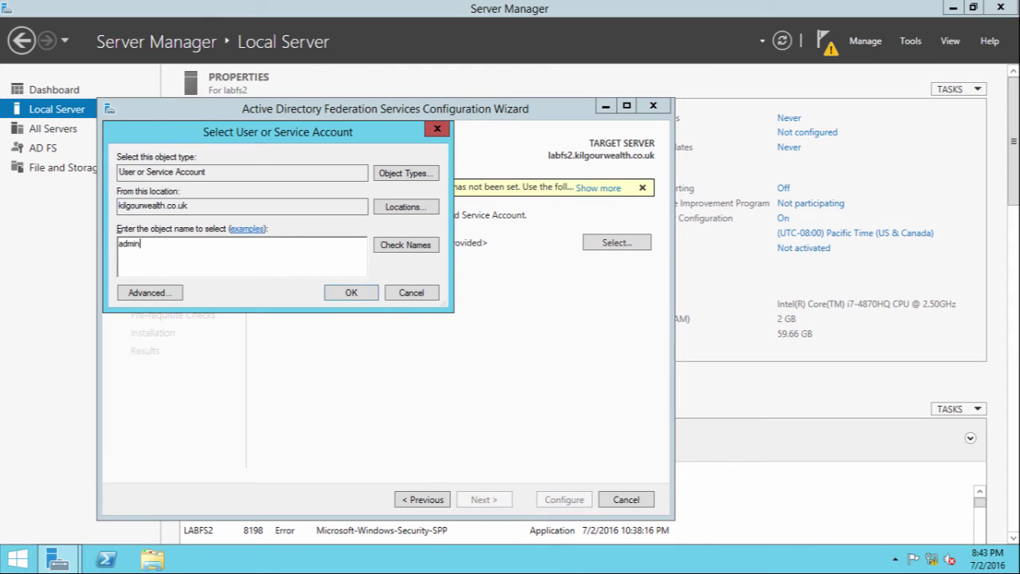
type("istrator")
key("Return")
left_click(545, 261)
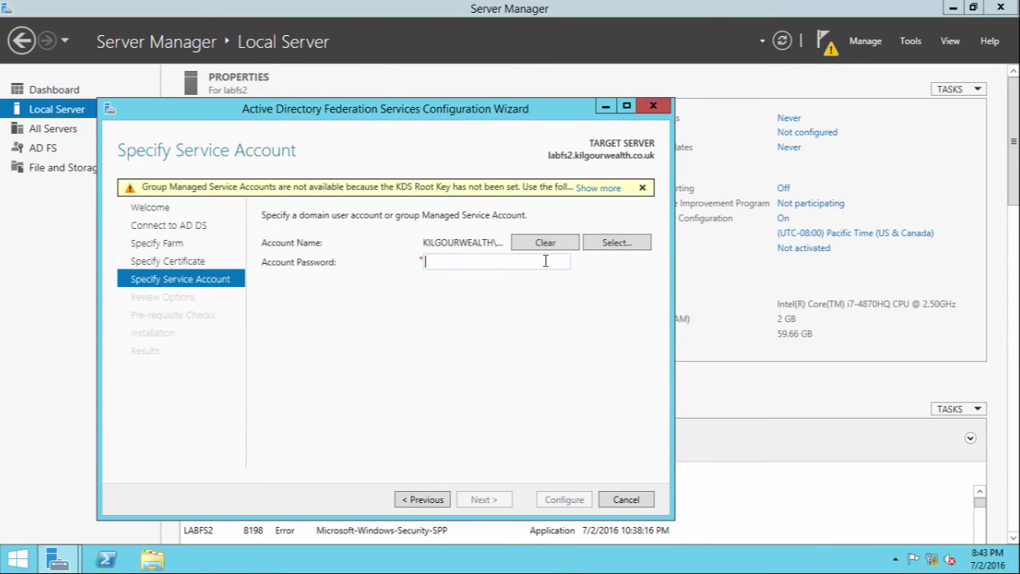
type("Password1")
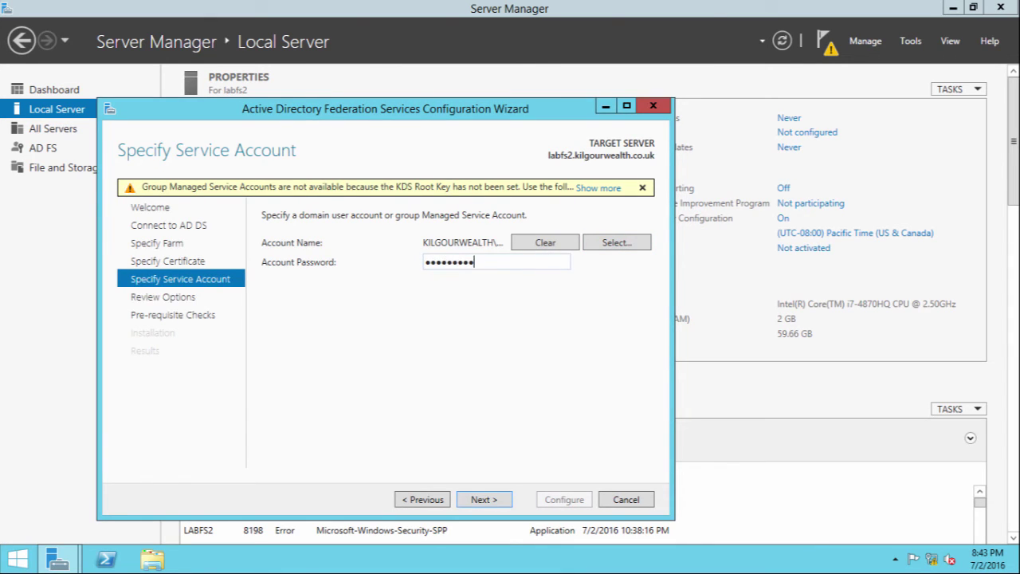
key("Return")
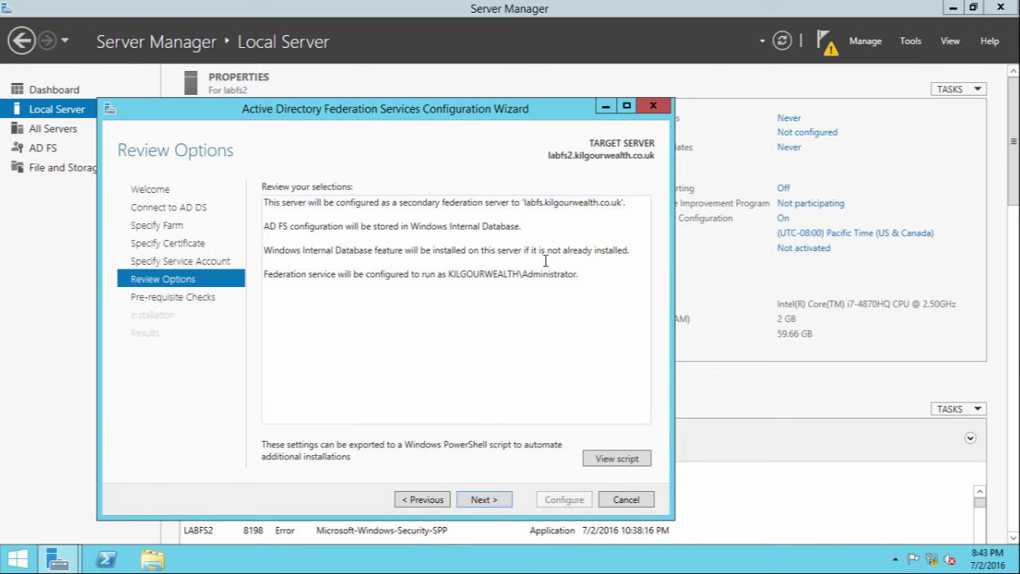
Run the prerequisite checks, then ping labfs1.kilgourwealth.co.uk from a Command Prompt
left_click(499, 498)
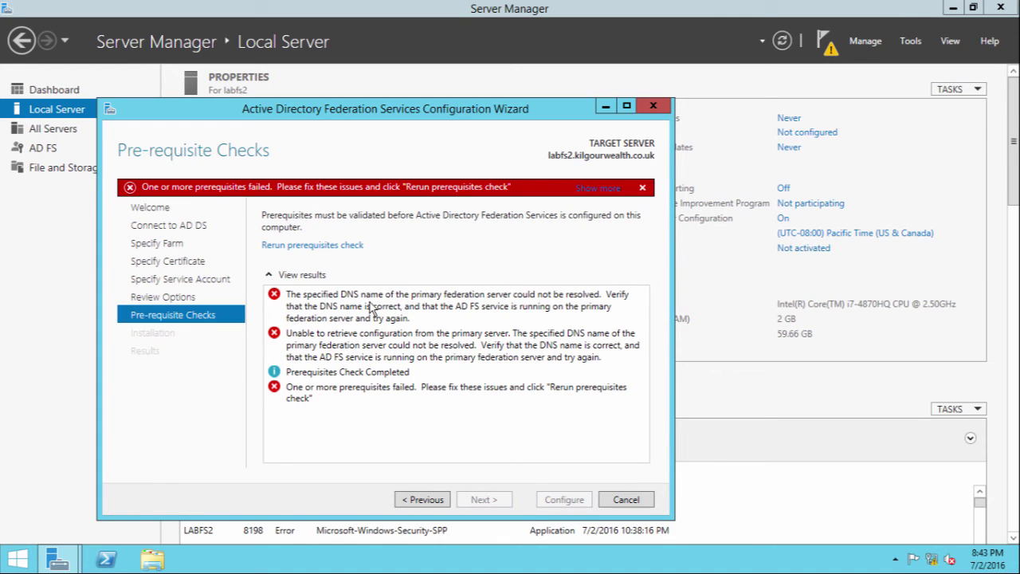
key("super+r")
type("cmd")
key("Return")
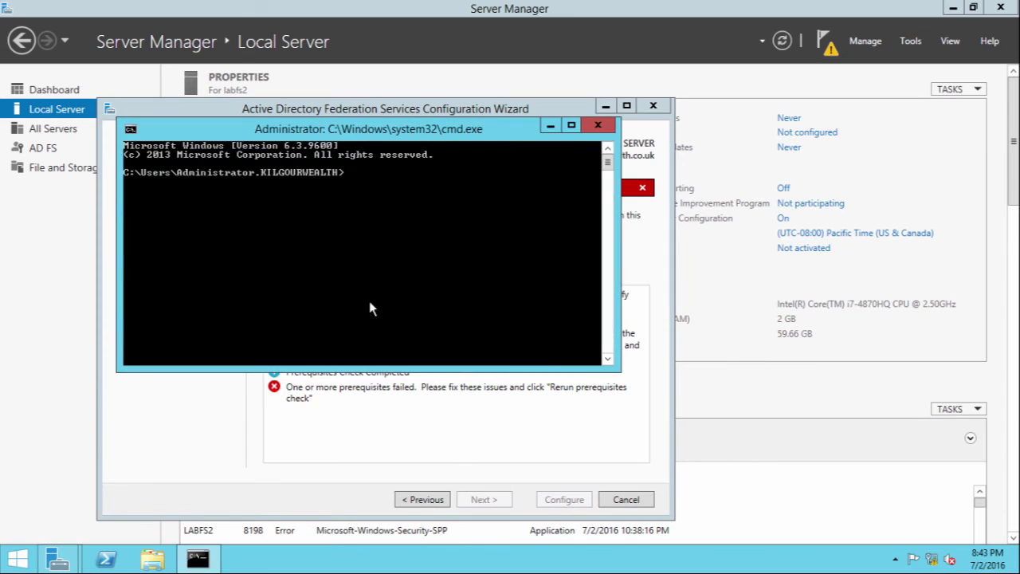
type("ping labfs1.kilgo")
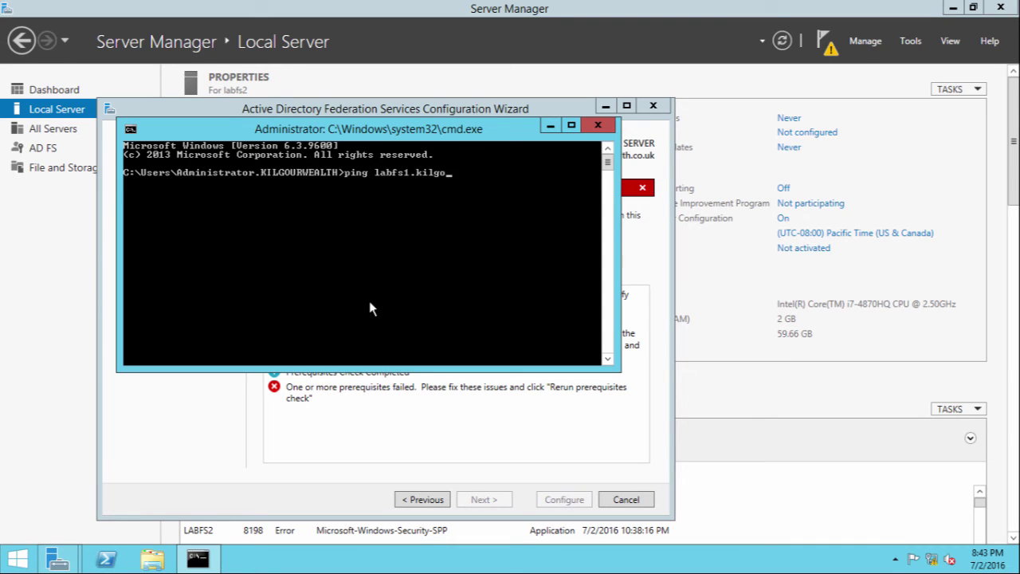
type("urwealth.co.uk")
key("Return")
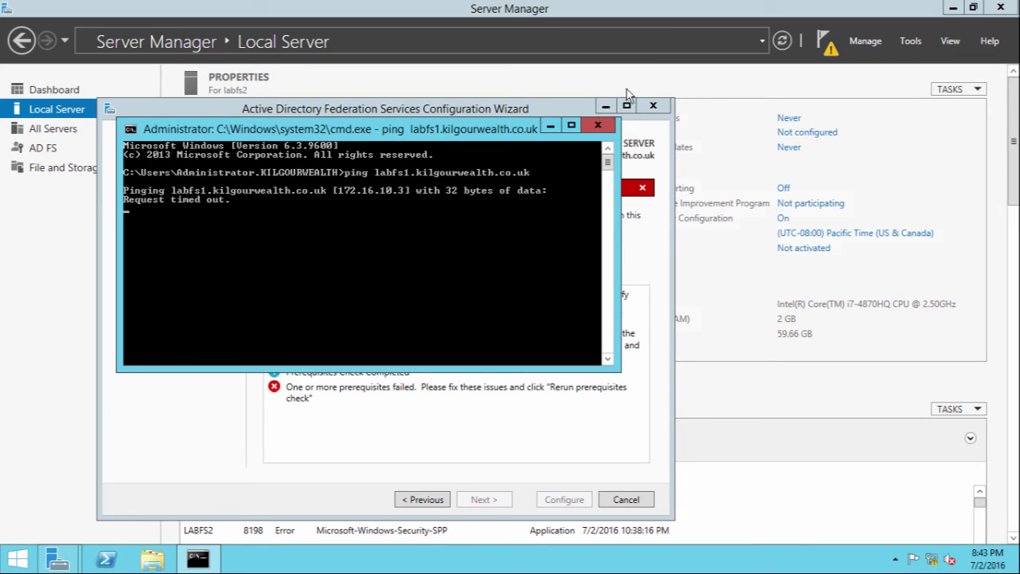
Close the console and go back to correct the primary federation server name to labfs
left_click(598, 125)
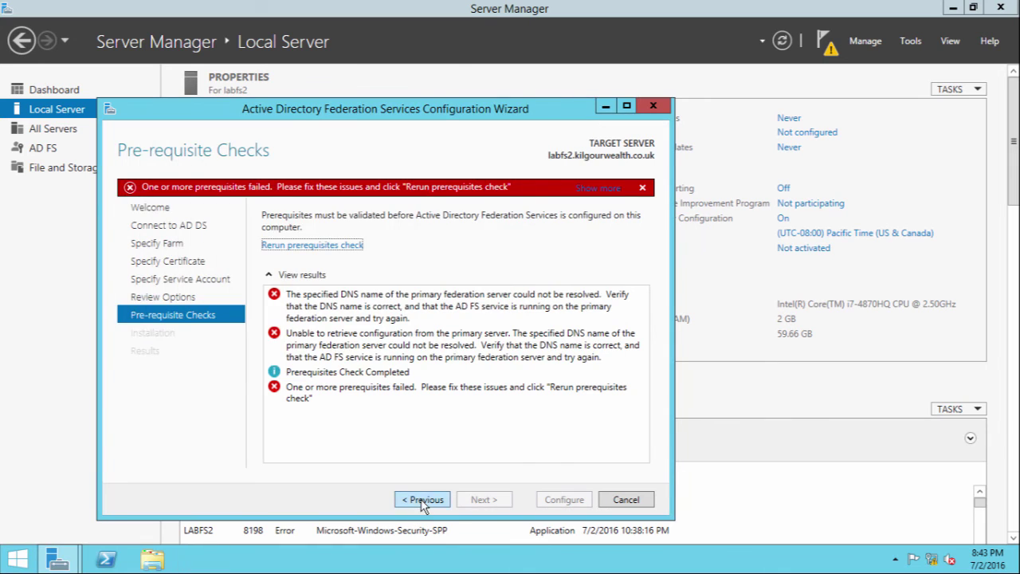
left_click(422, 500)
left_click(422, 499)
left_click(423, 500)
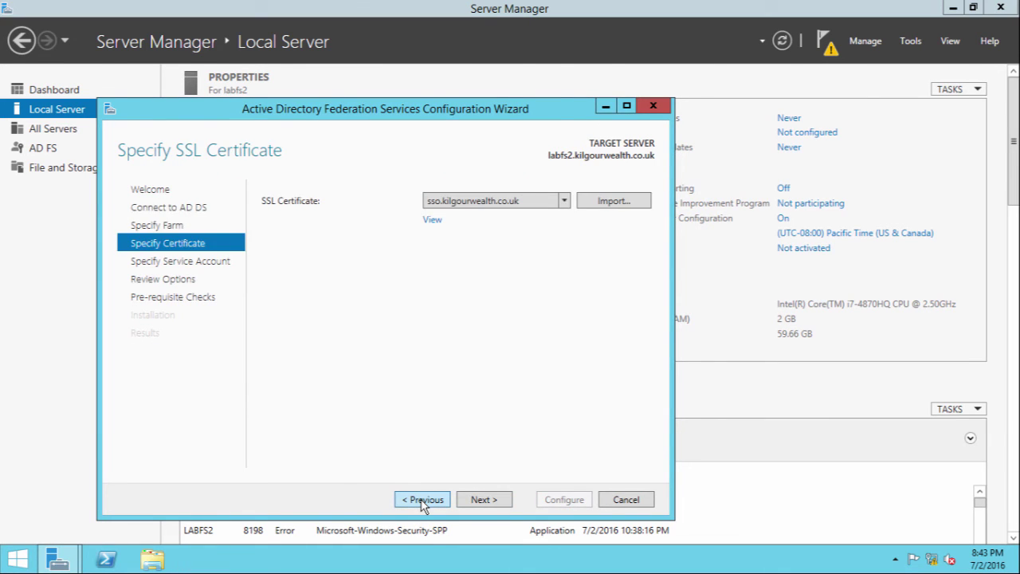
left_click(422, 500)
double_click(442, 228)
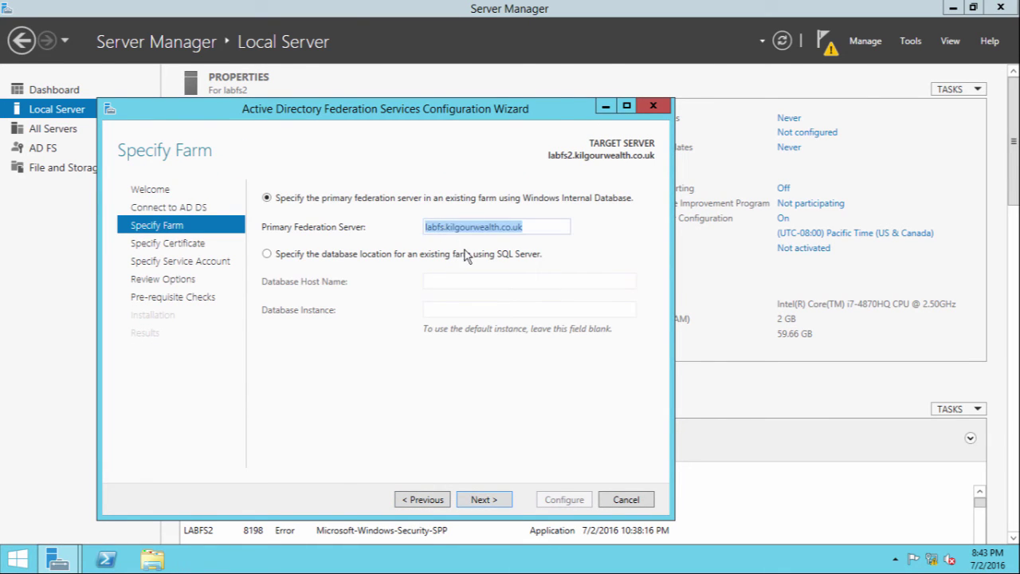
left_click(442, 231)
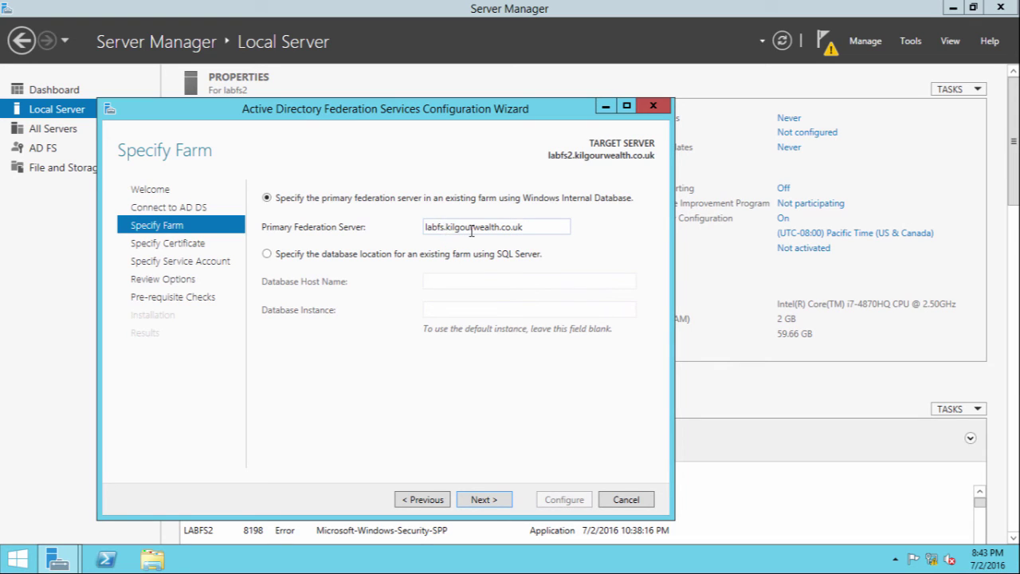
key("Return")
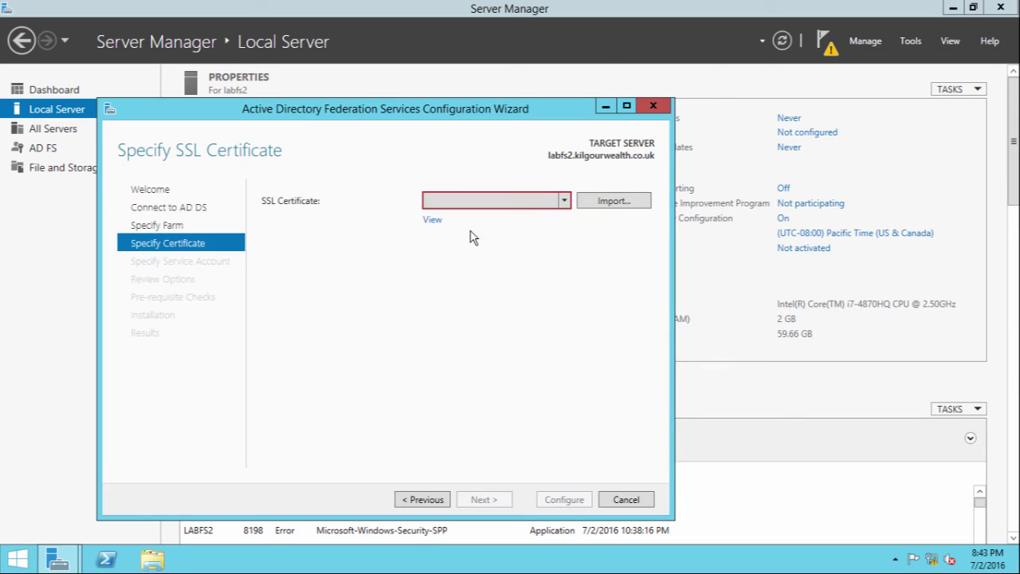
Reselect the sso.kilgourwealth.co.uk certificate, pass the checks, configure the secondary server, and close the wizard
left_click(473, 206)
left_click(471, 219)
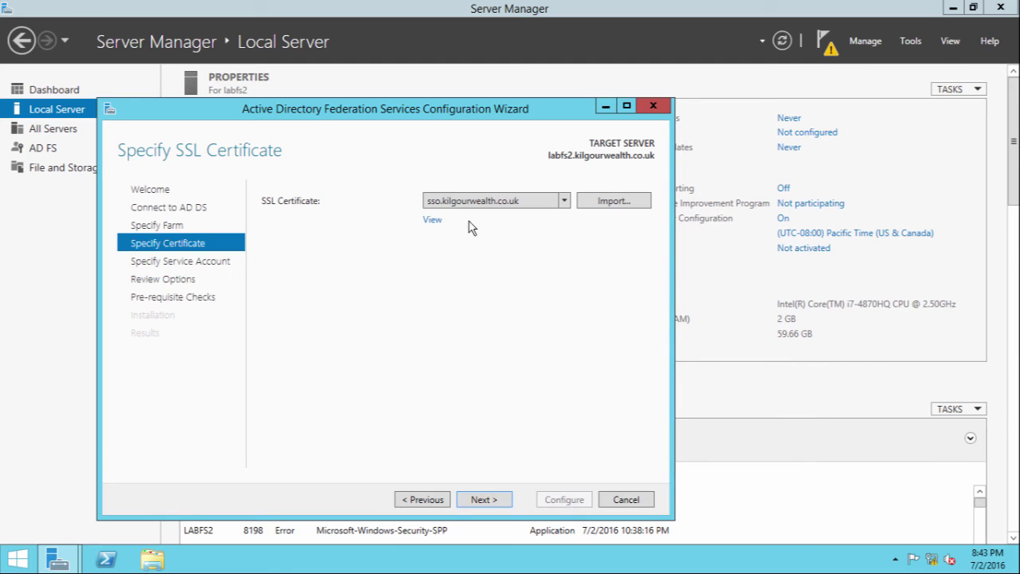
left_click(488, 504)
left_click(488, 504)
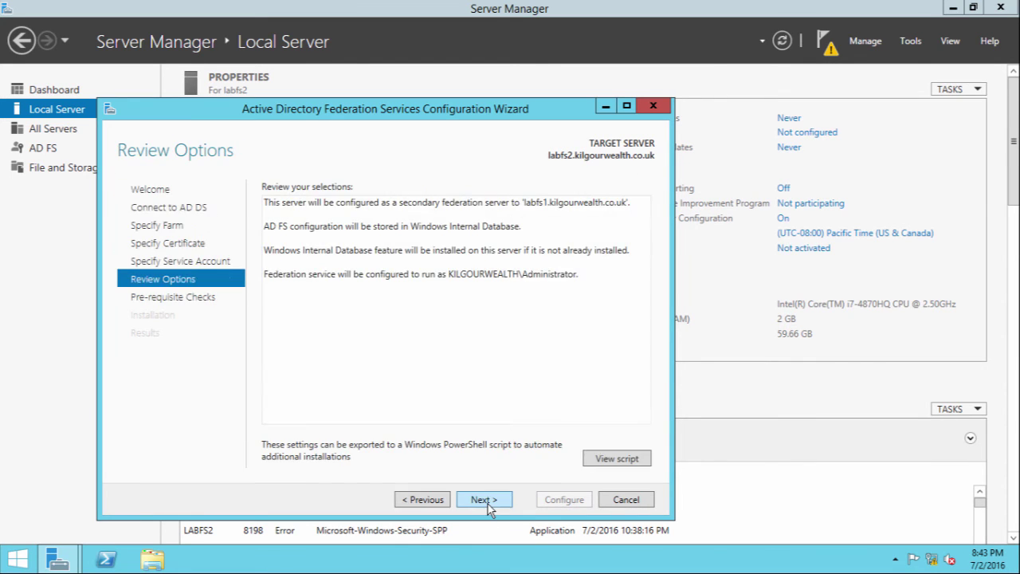
left_click(488, 504)
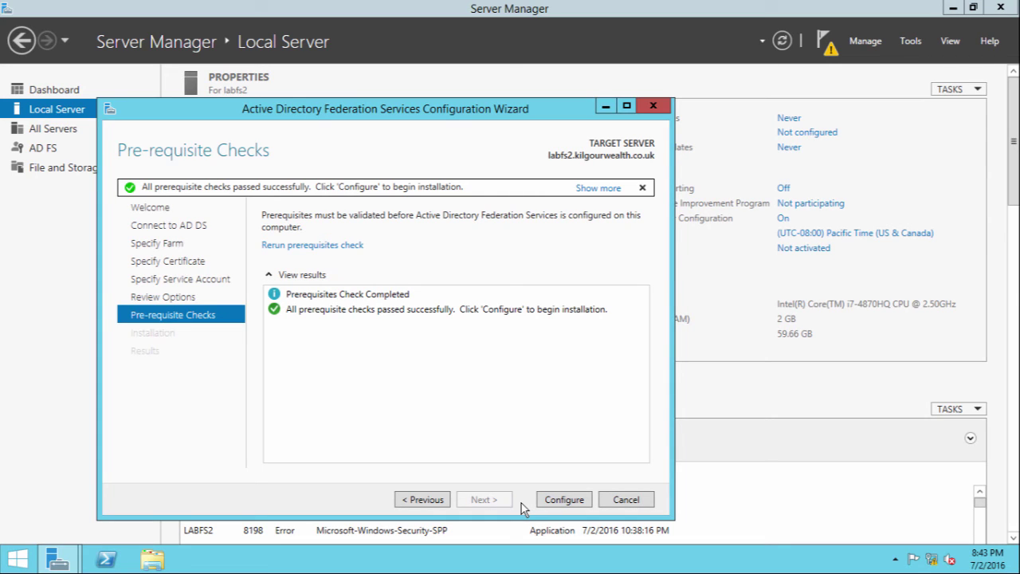
left_click(549, 503)
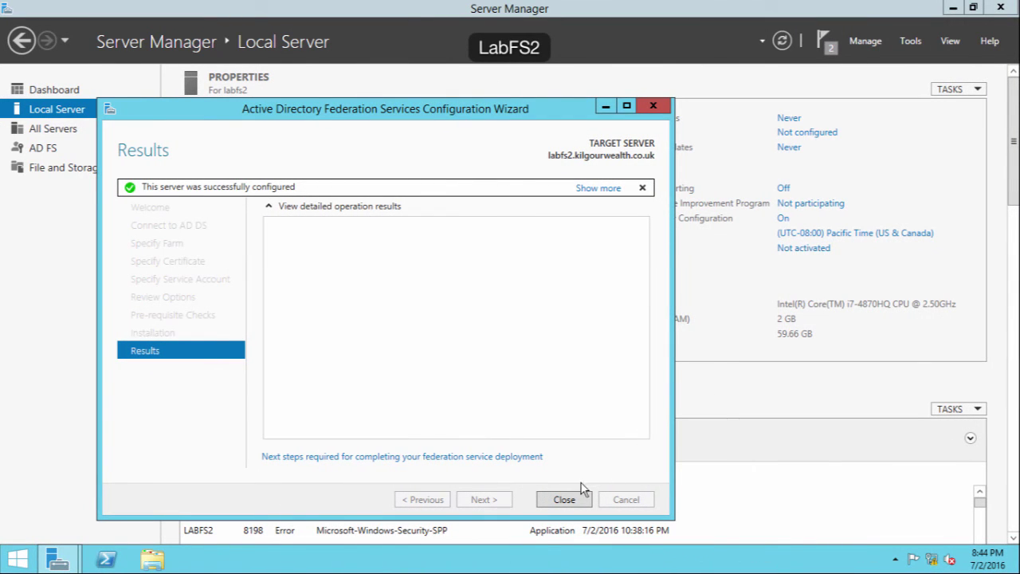
left_click(565, 498)
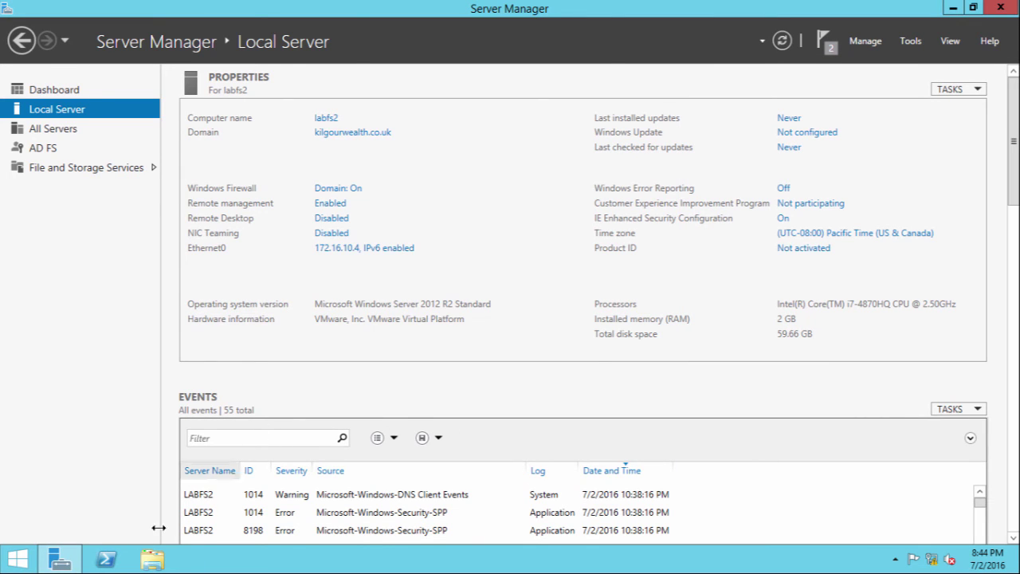
Launch AD FS Management from the Start screen's full apps list
left_click(17, 558)
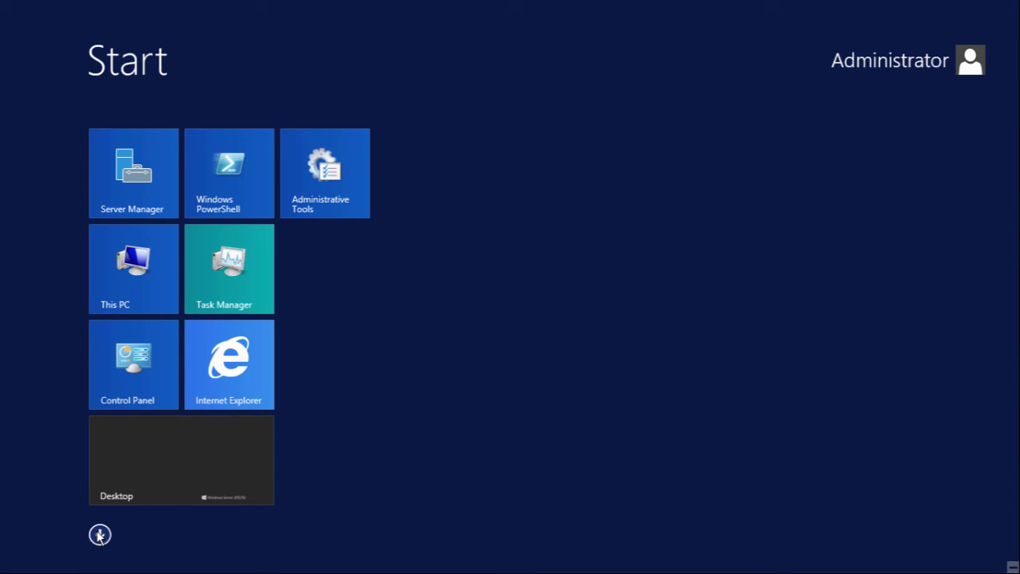
left_click(99, 535)
left_click(378, 165)
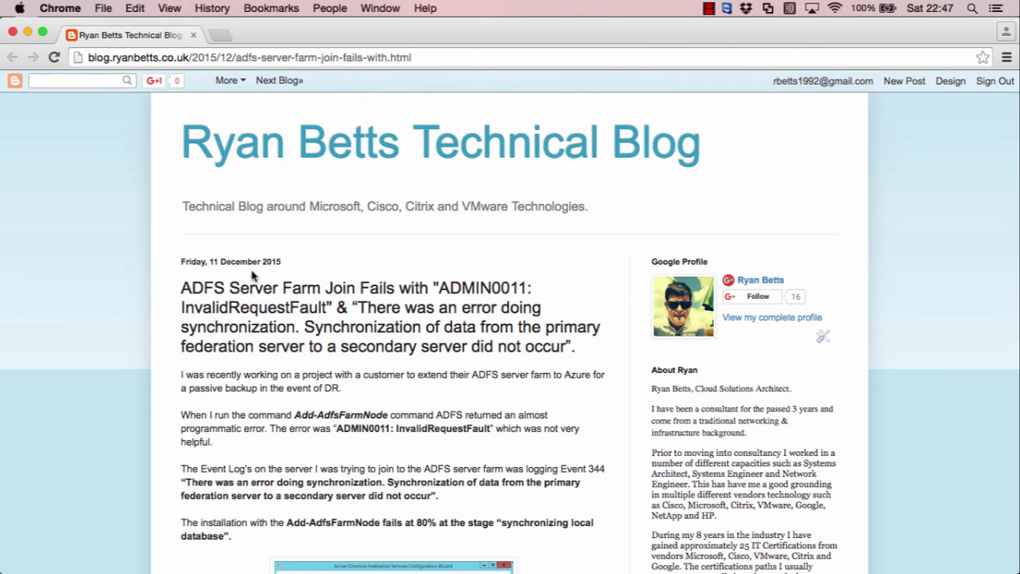
scroll(252, 276, "down", 5)
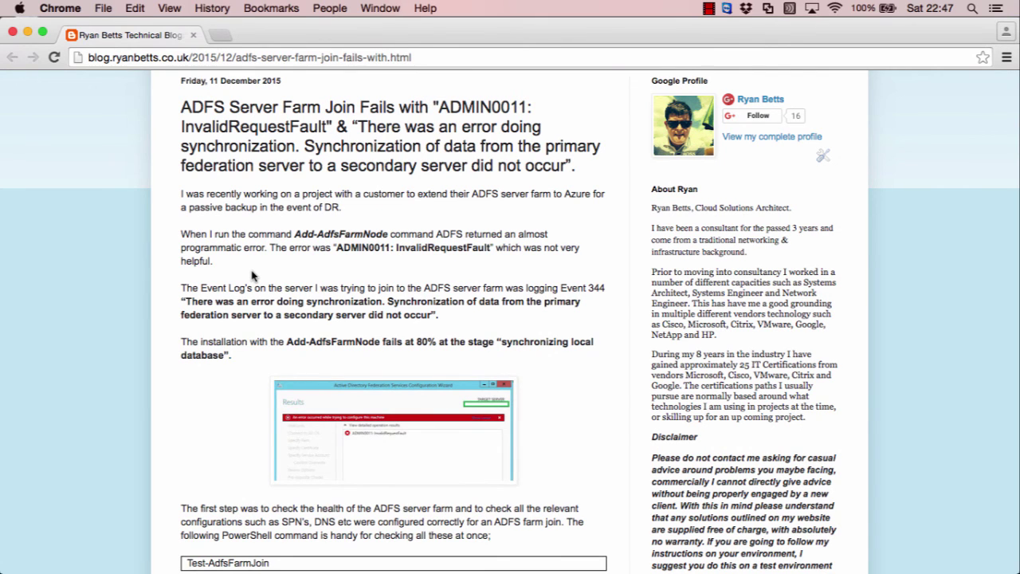
scroll(252, 276, "down", 5)
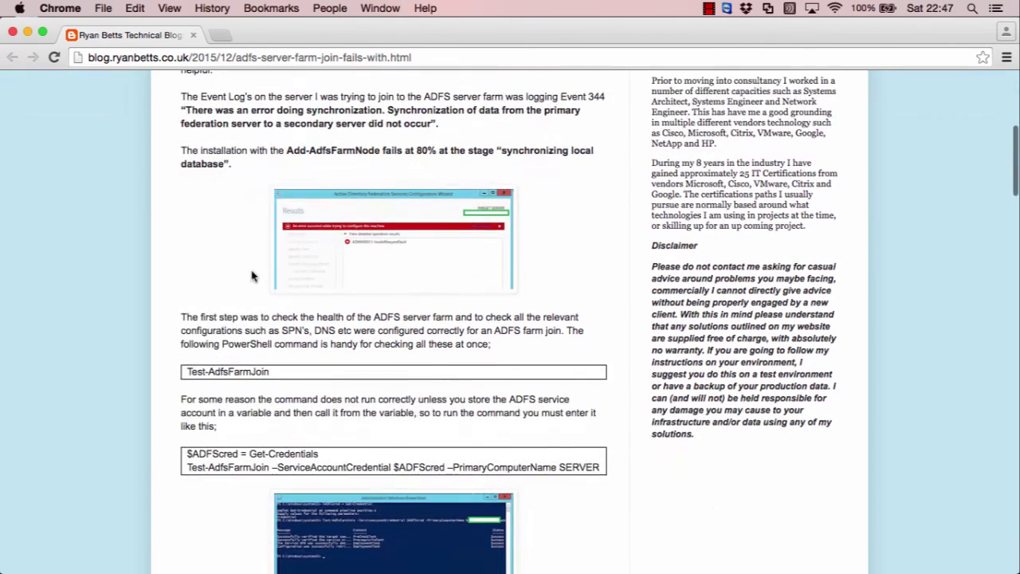
scroll(252, 276, "down", 5)
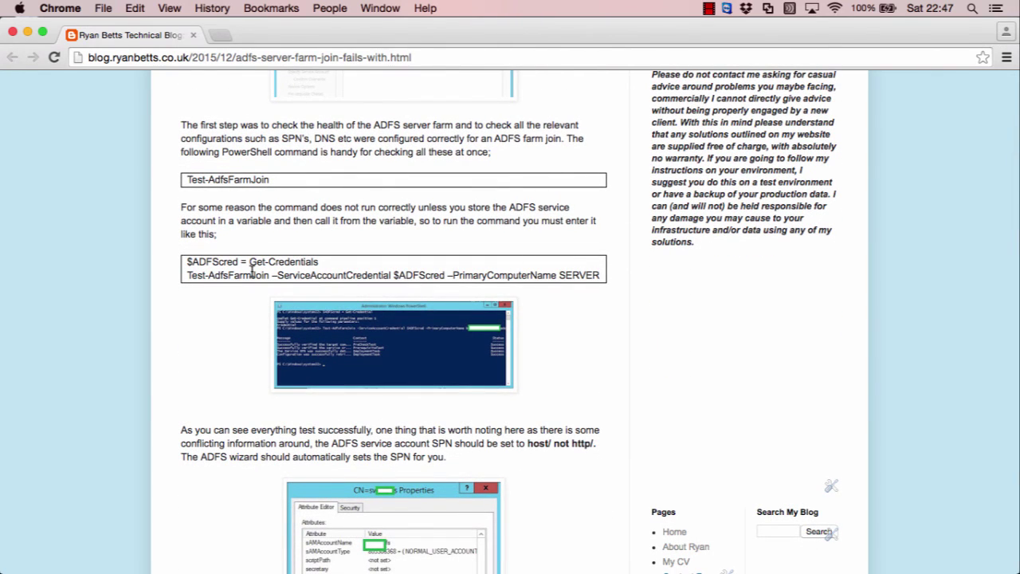
scroll(252, 275, "down", 10)
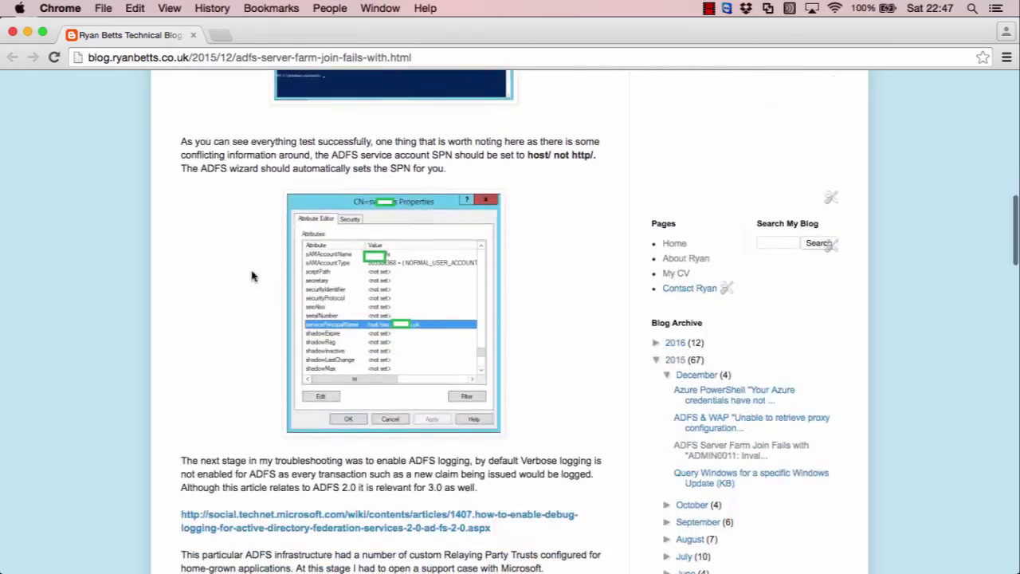
scroll(249, 285, "down", 15)
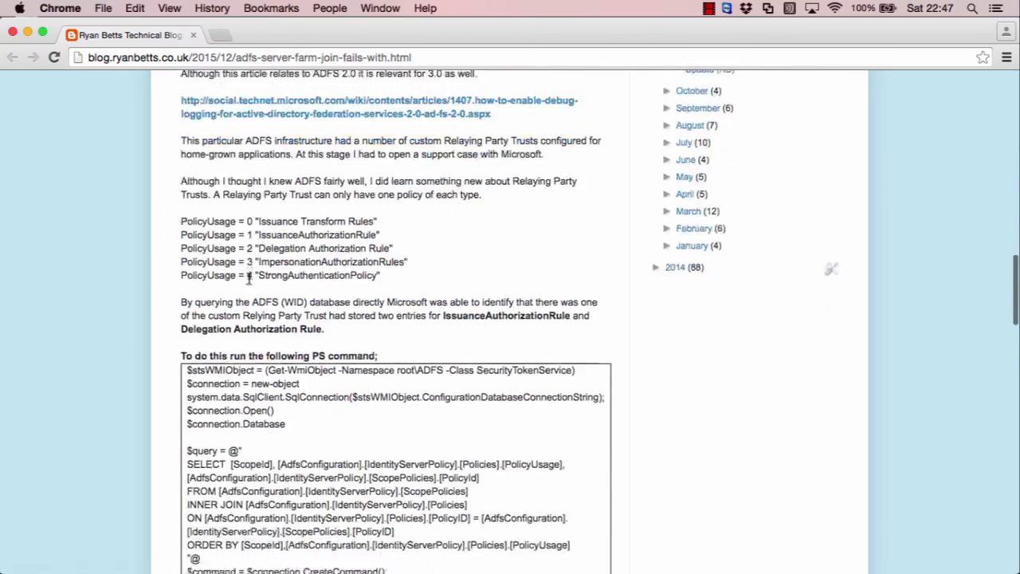
scroll(249, 279, "down", 10)
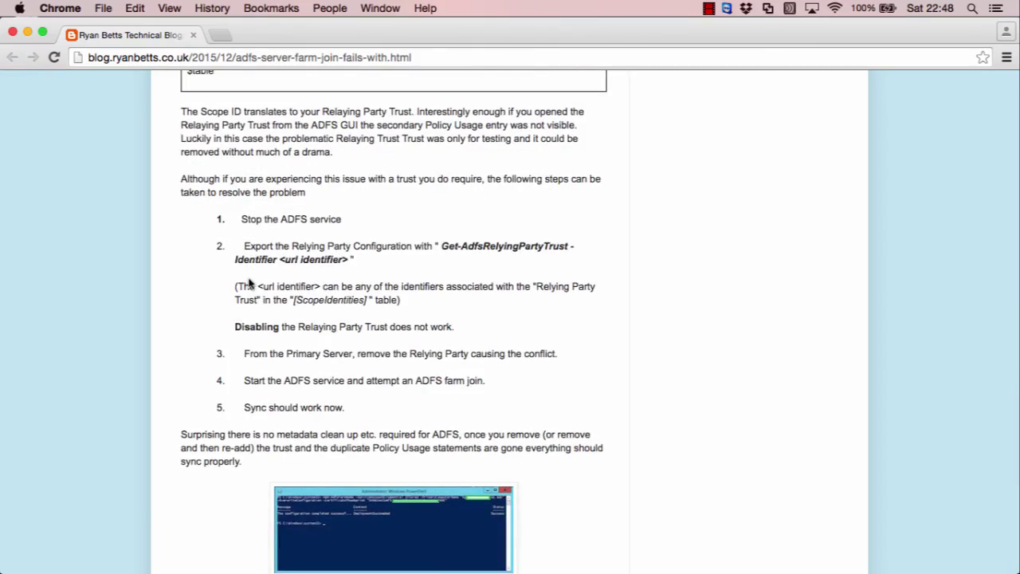
scroll(250, 283, "down", 5)
scroll(249, 282, "up", 20)
scroll(250, 282, "up", 15)
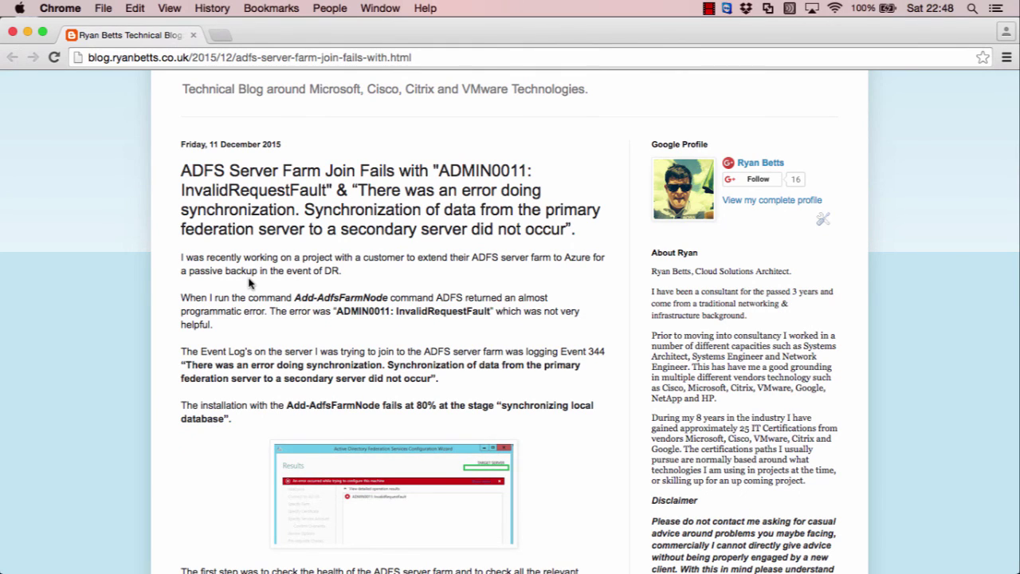
View the enlarged error screenshot, then scroll past the PolicyUsage = 3 line to the duplicate-entries table
left_click(322, 499)
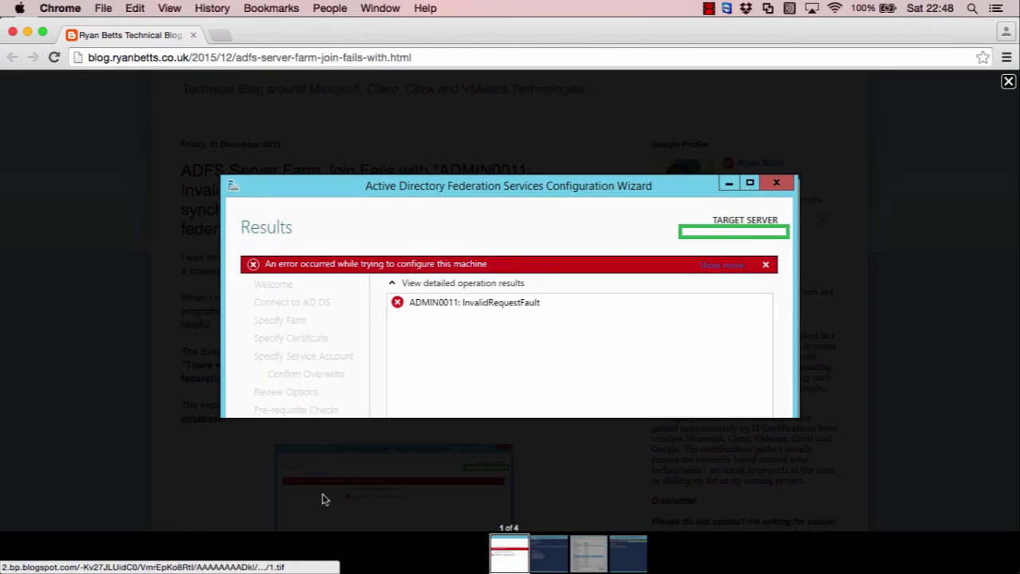
left_click(463, 320)
scroll(412, 406, "down", 15)
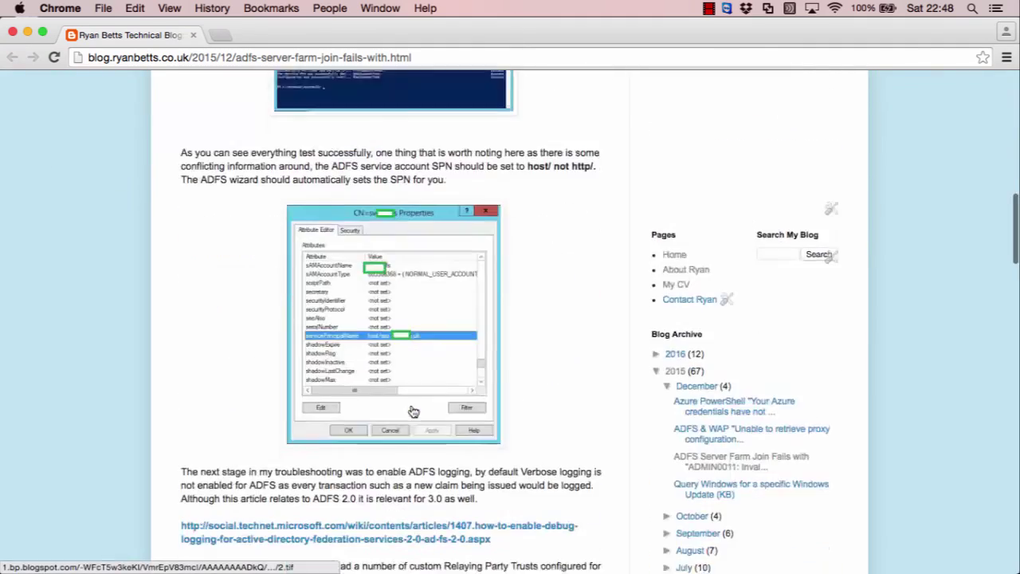
scroll(412, 411, "down", 10)
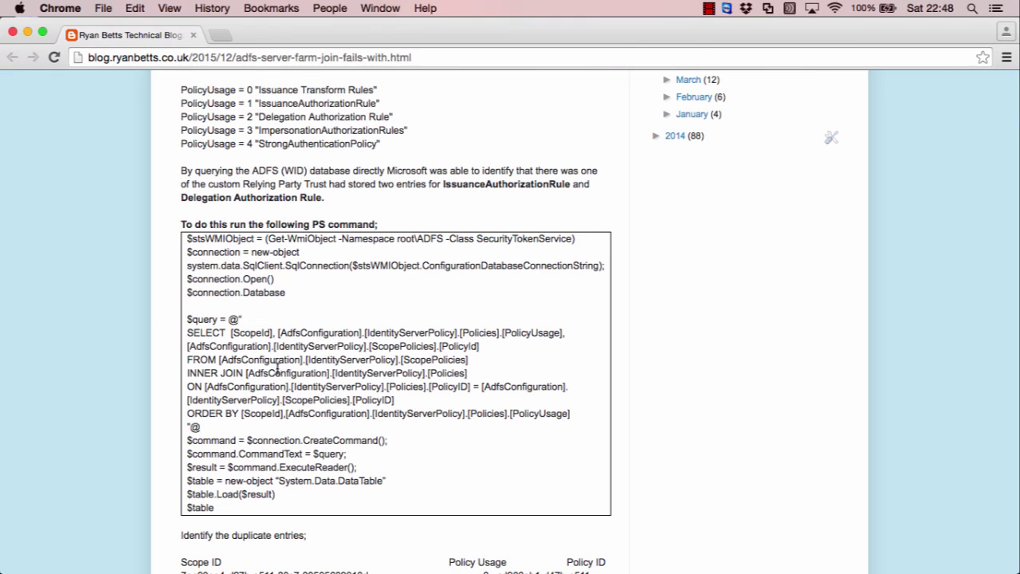
scroll(245, 164, "up", 1)
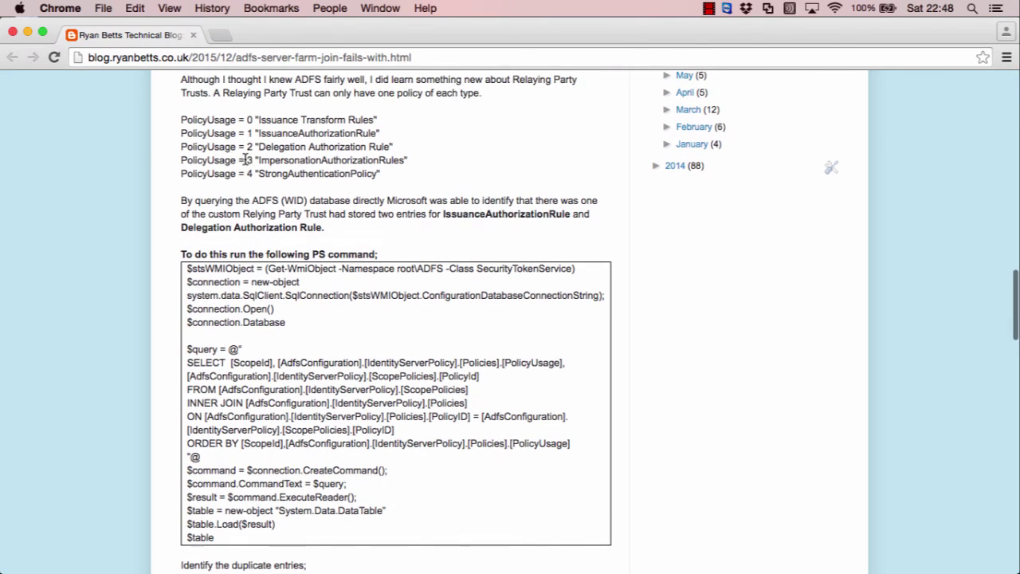
left_click_drag(181, 160, 424, 164)
left_click(424, 164)
scroll(361, 355, "down", 8)
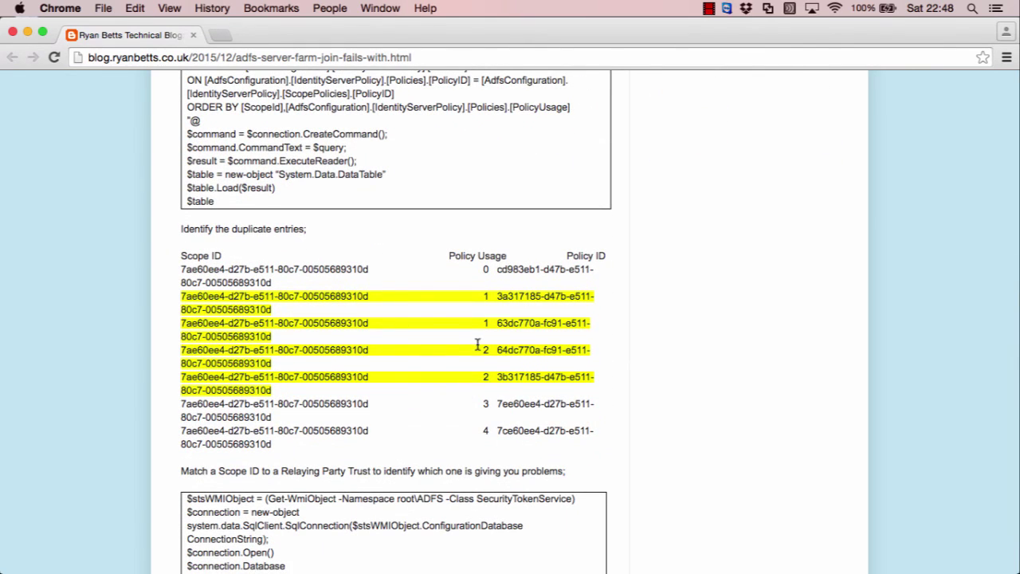
Scroll through the code block and numbered resolution steps to the post's end, then back up
scroll(371, 451, "down", 3)
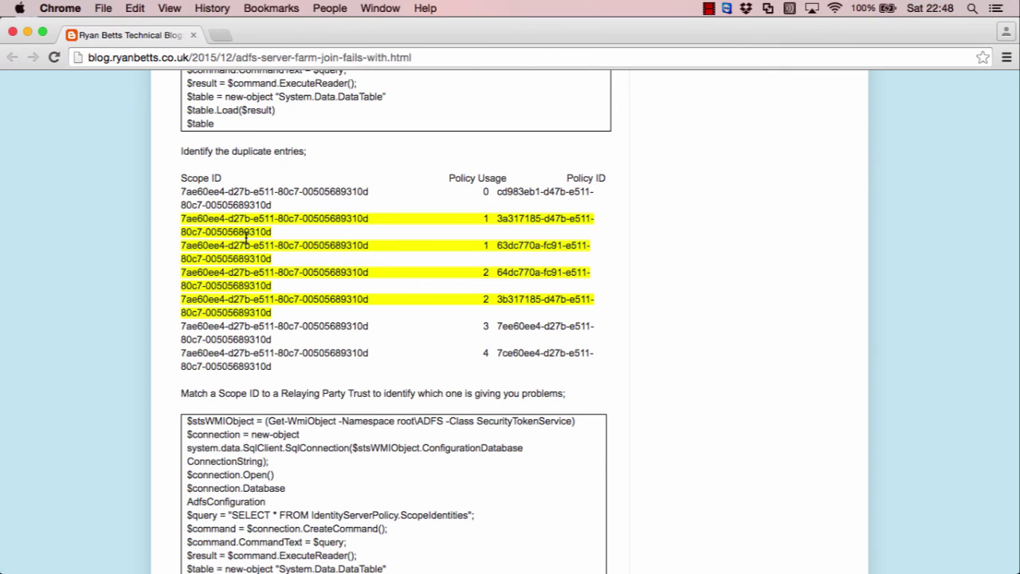
scroll(283, 345, "down", 5)
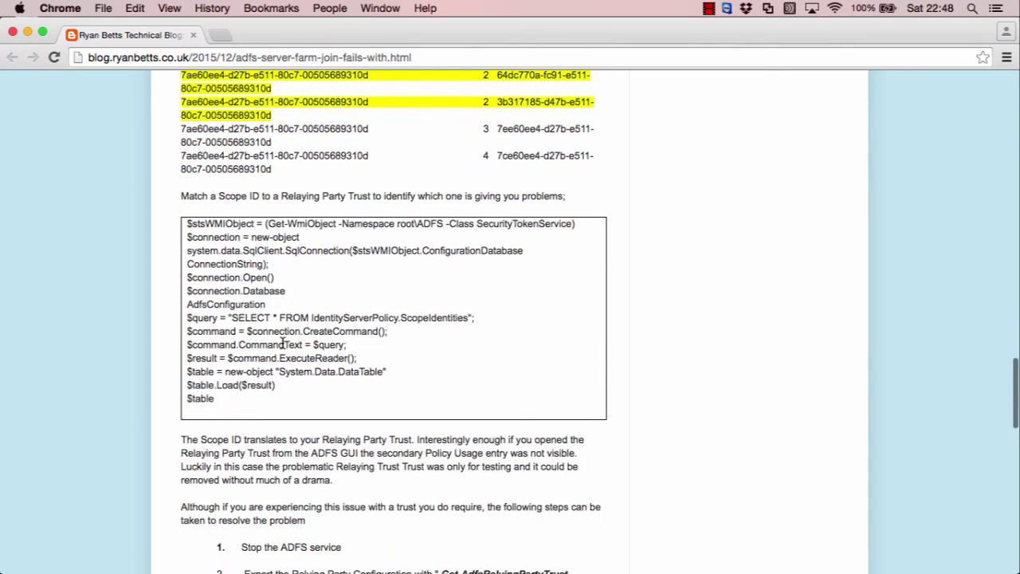
scroll(283, 344, "down", 5)
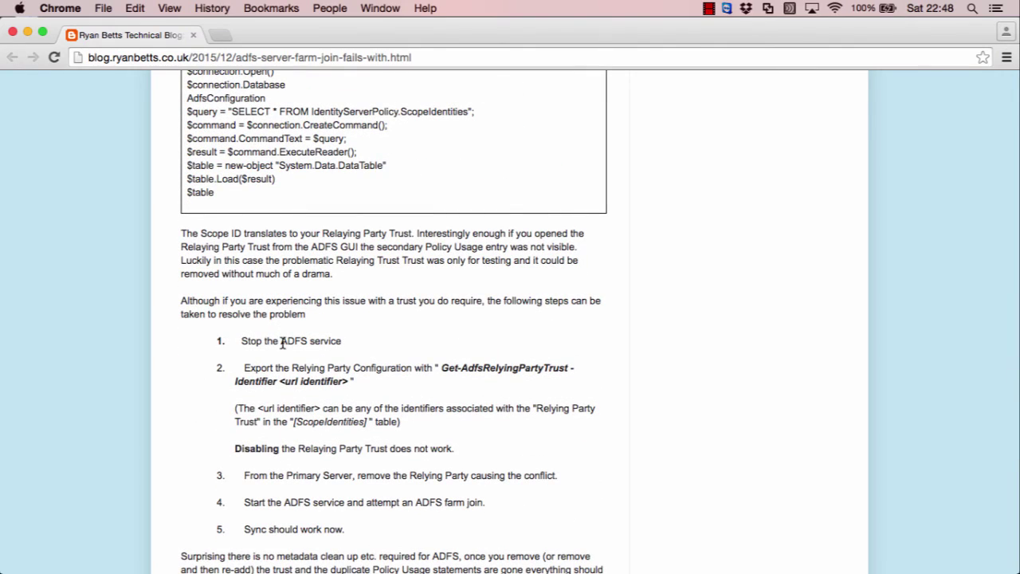
scroll(542, 327, "down", 9)
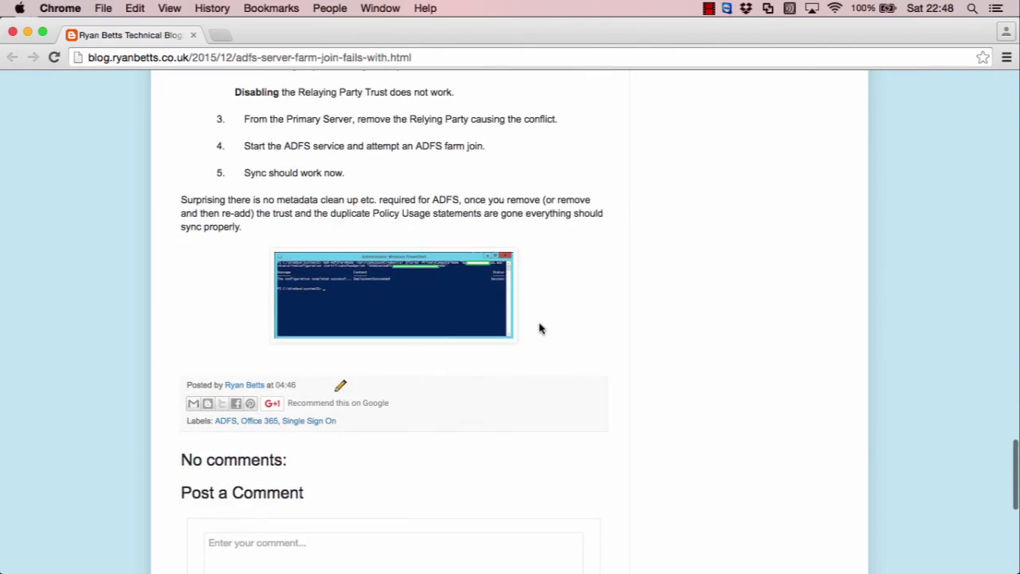
scroll(547, 296, "up", 20)
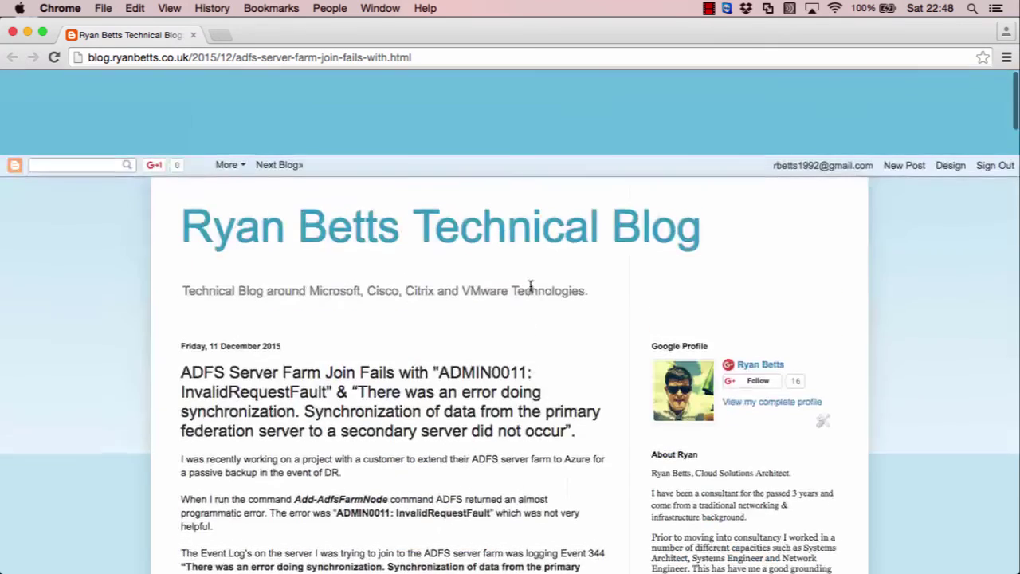
scroll(532, 290, "up", 15)
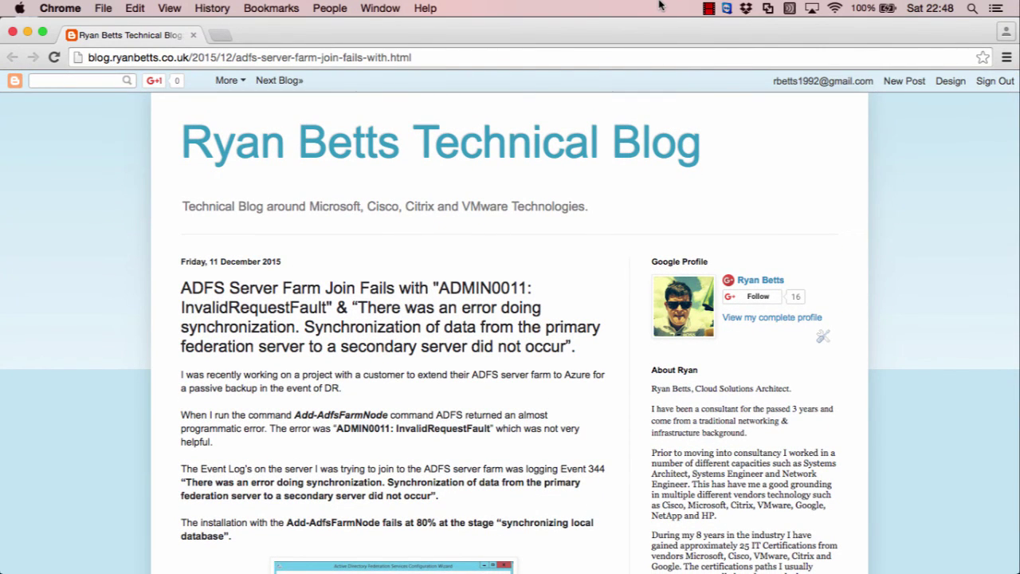
left_click(708, 9)
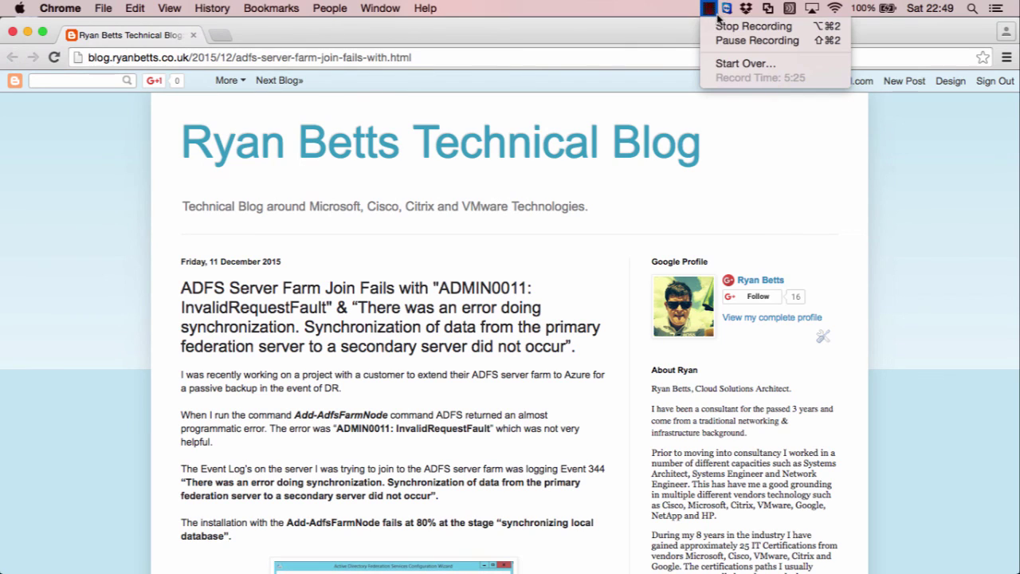